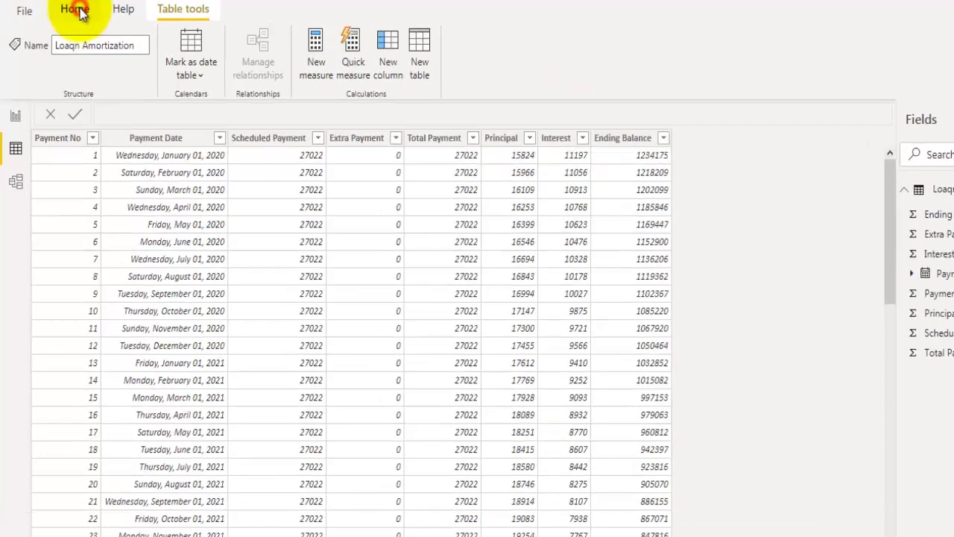
Open Power Query Editor and add an Index column starting at 1 to the Loaqn Amortization query
click(71, 9)
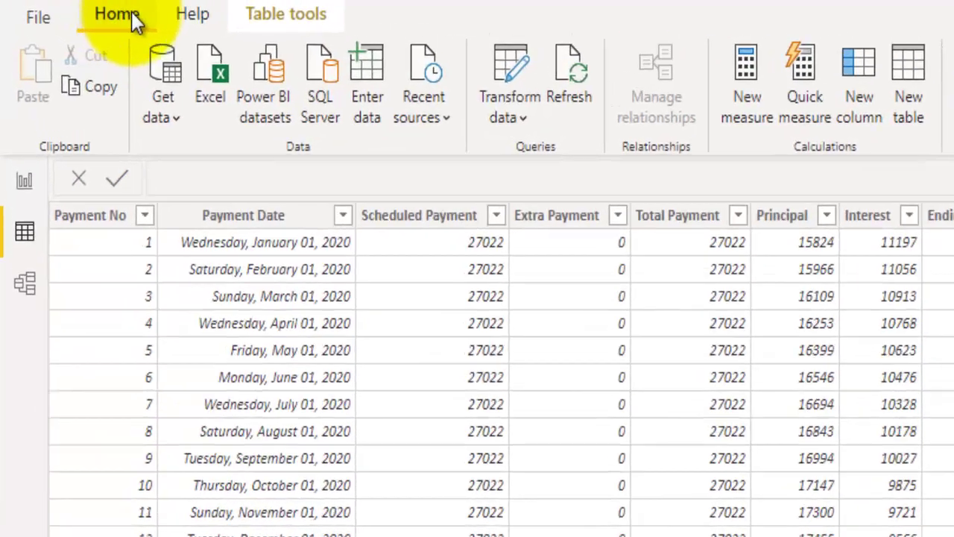
click(597, 130)
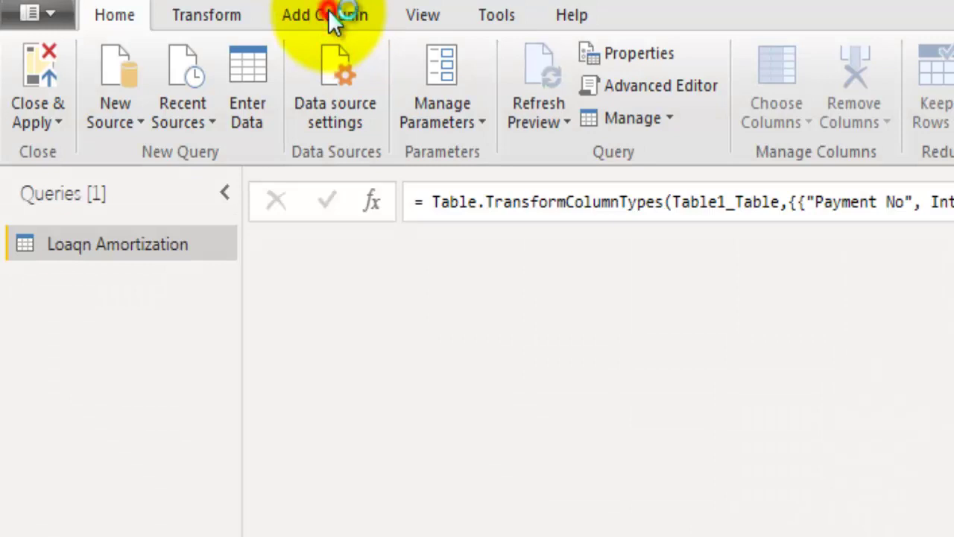
click(335, 21)
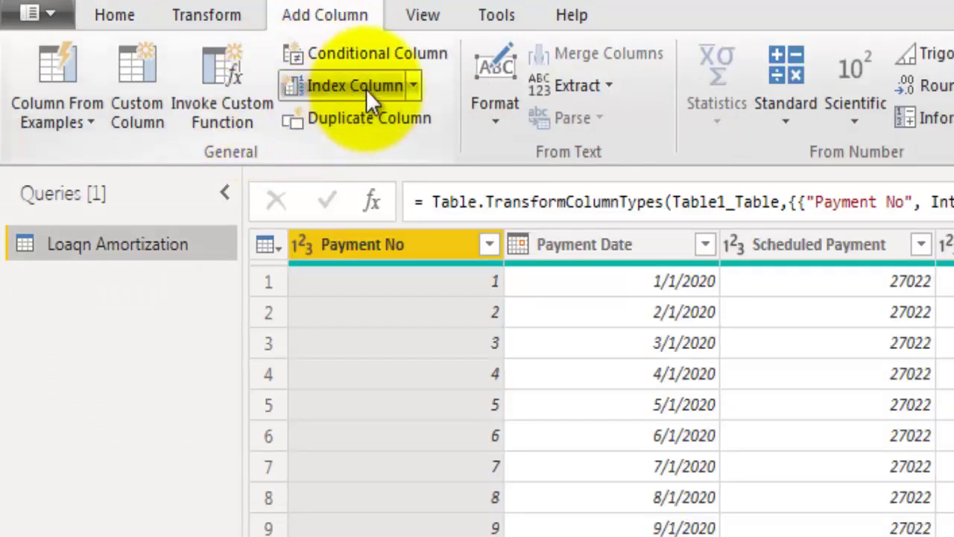
click(413, 86)
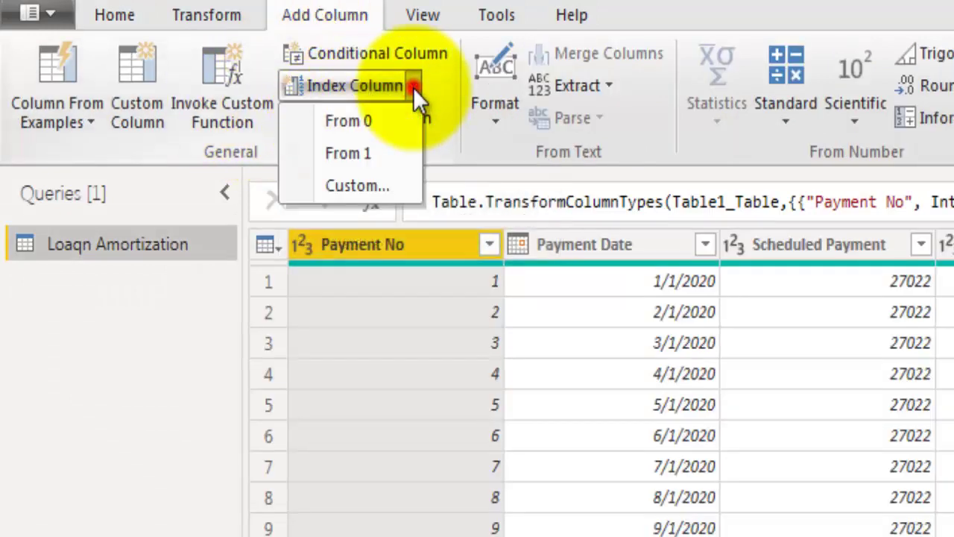
click(375, 152)
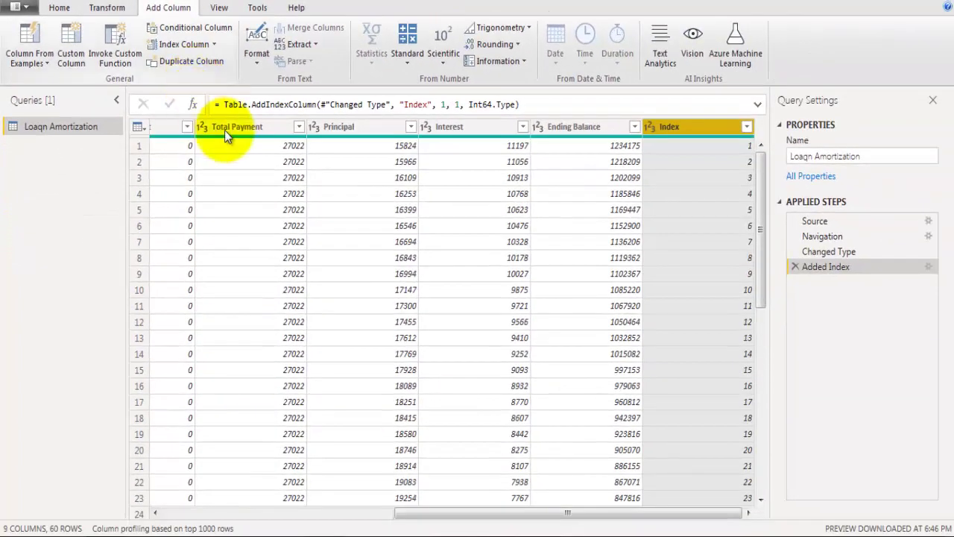
mouse_move(713, 175)
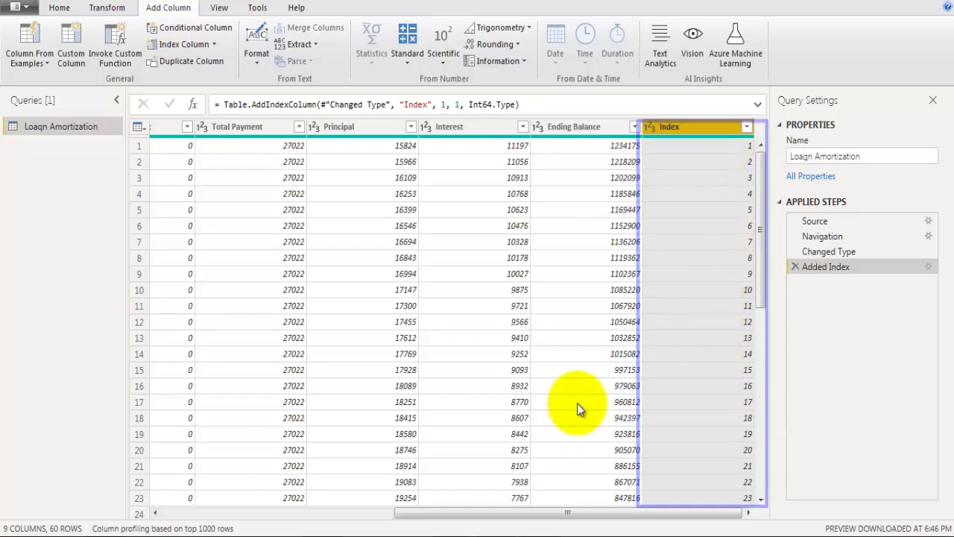
Close & Apply the query edits so the Loaqn Amortization table shows its new Index column
click(60, 8)
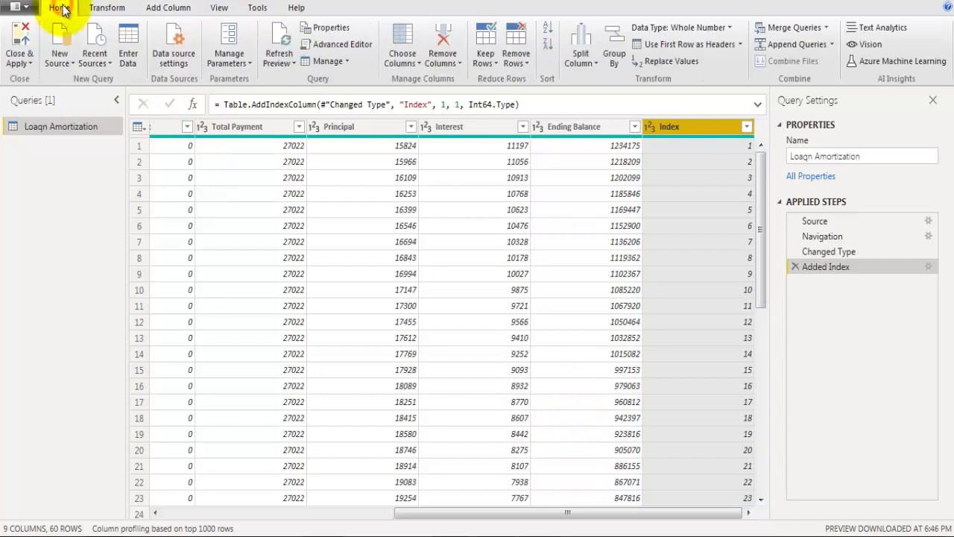
click(21, 63)
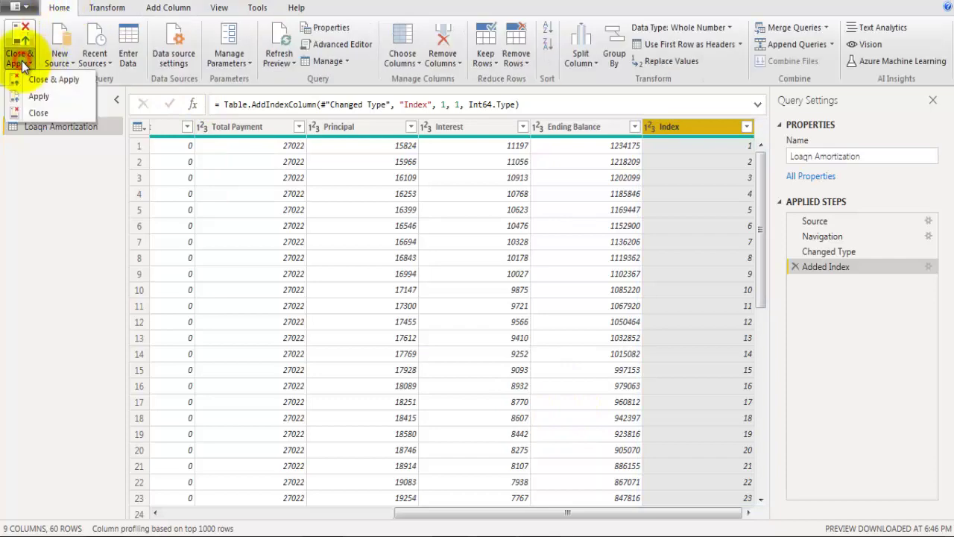
click(53, 79)
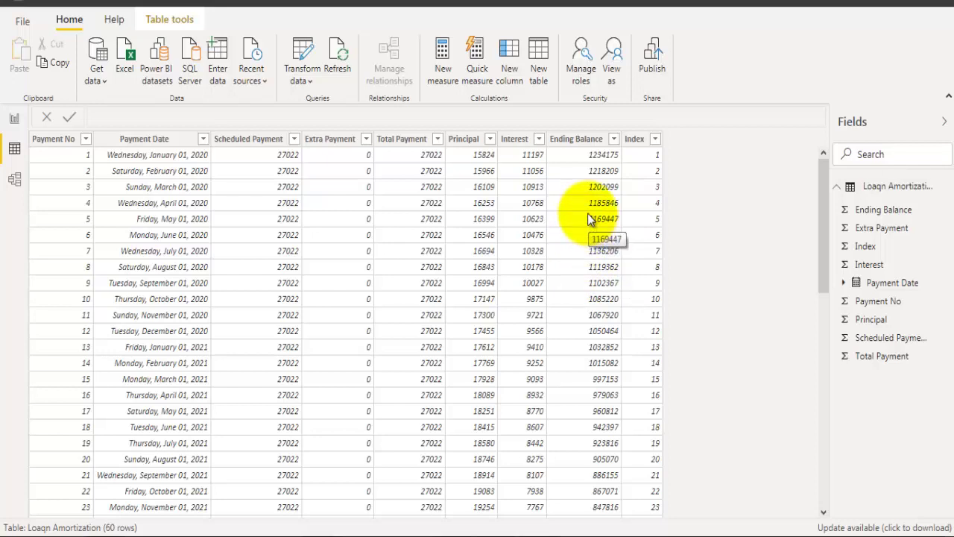
click(68, 19)
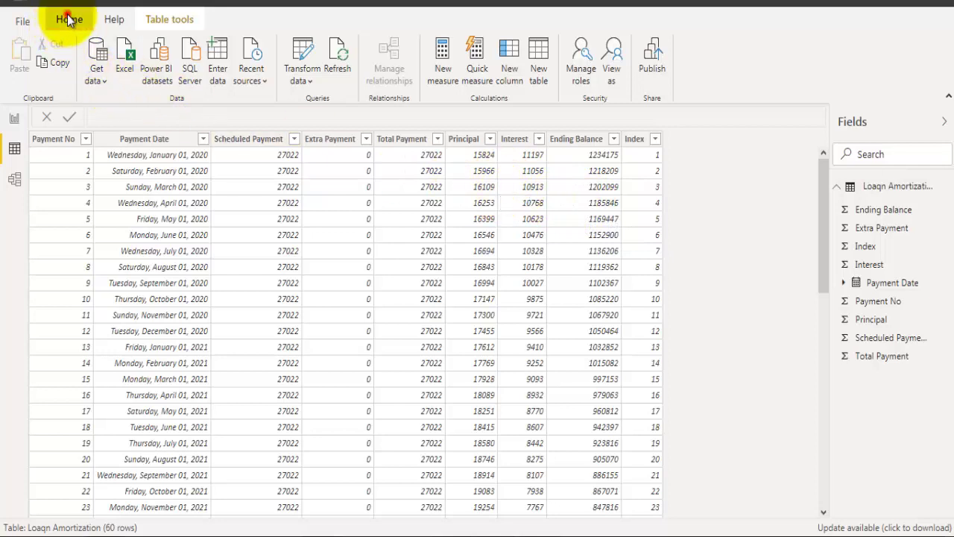
Add a new calculated column to the table and name it Beging Bal
click(496, 70)
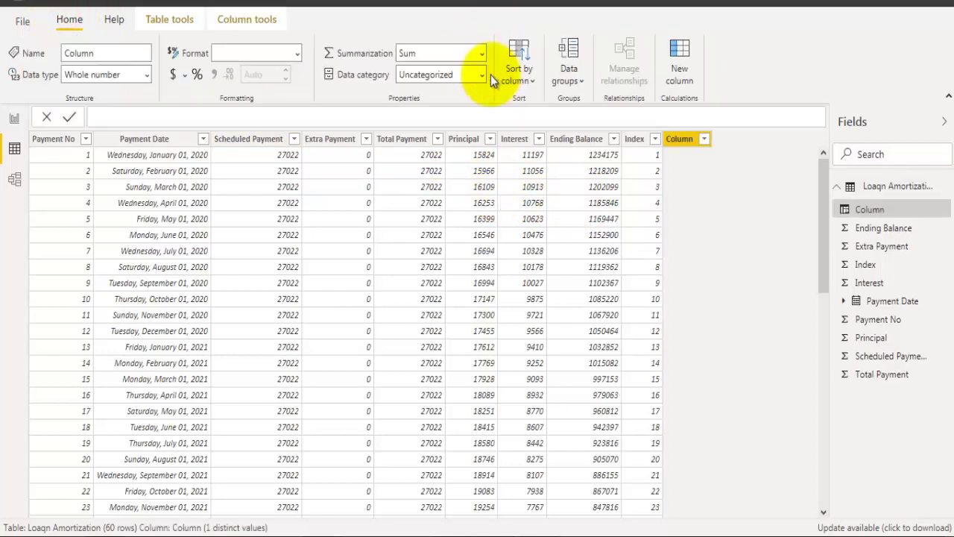
click(170, 115)
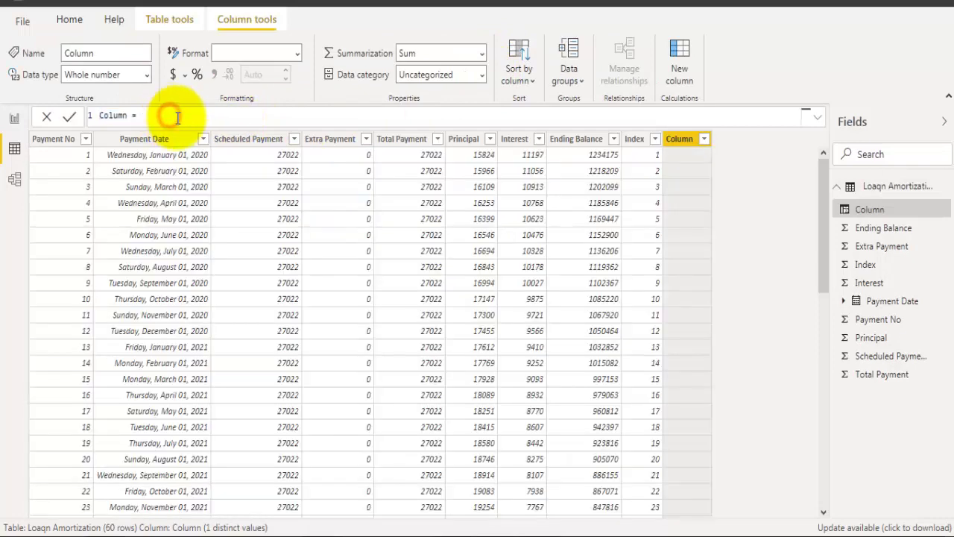
key(Home)
key(ctrl+shift+Right)
text(Beging Bal)
Give Beging Bal the formula LOOKUPVALUE([Ending Balance],[Index],[Index]-1) and commit it
key(End)
text(LOOKUPVALUE()
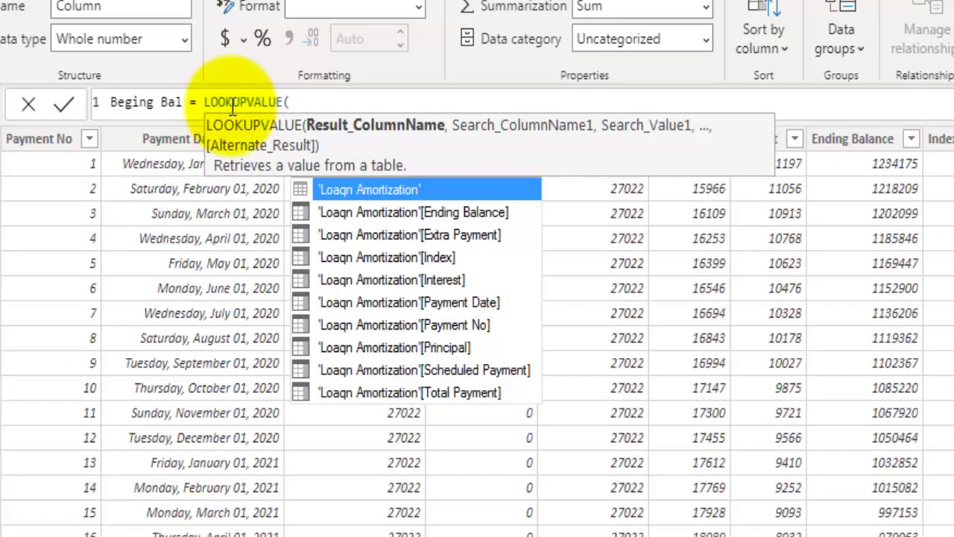
text(End)
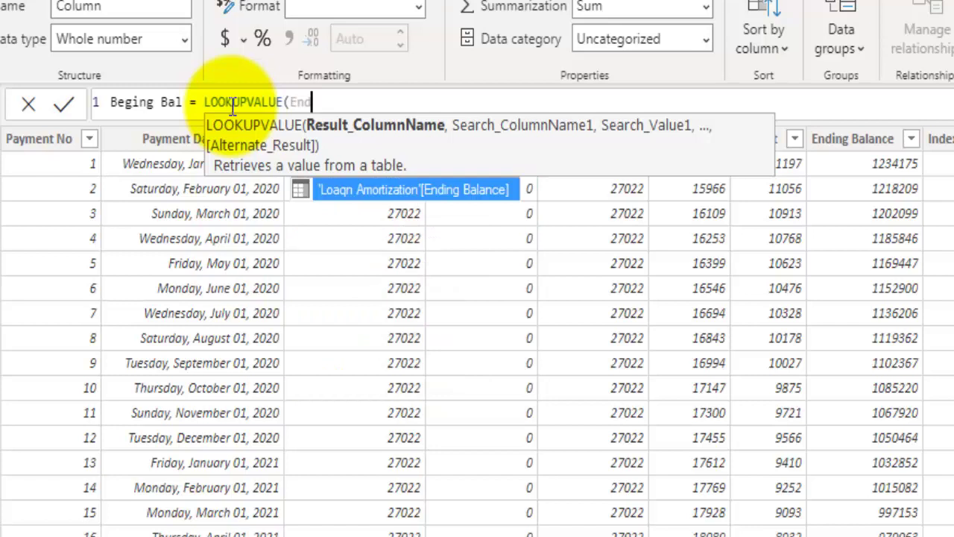
key(Tab)
text(,)
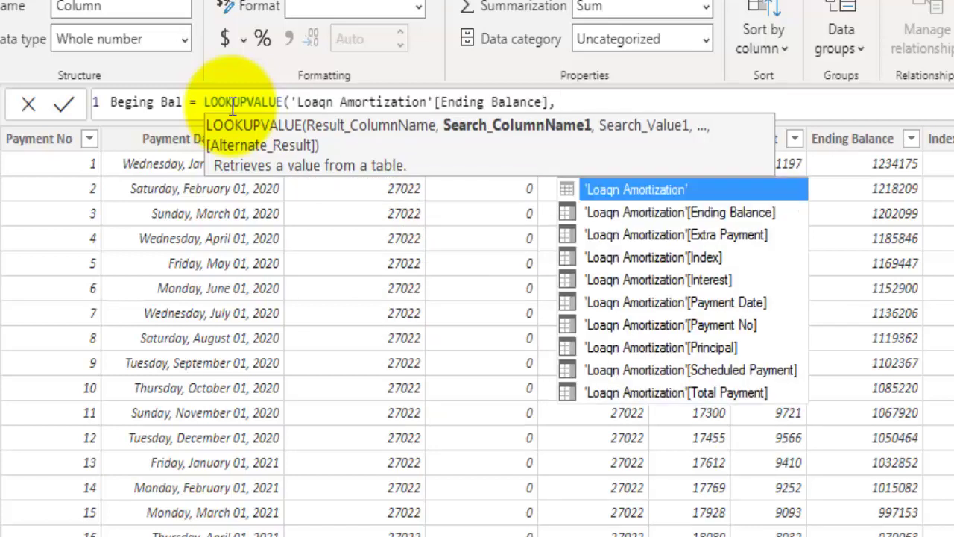
text(Ind)
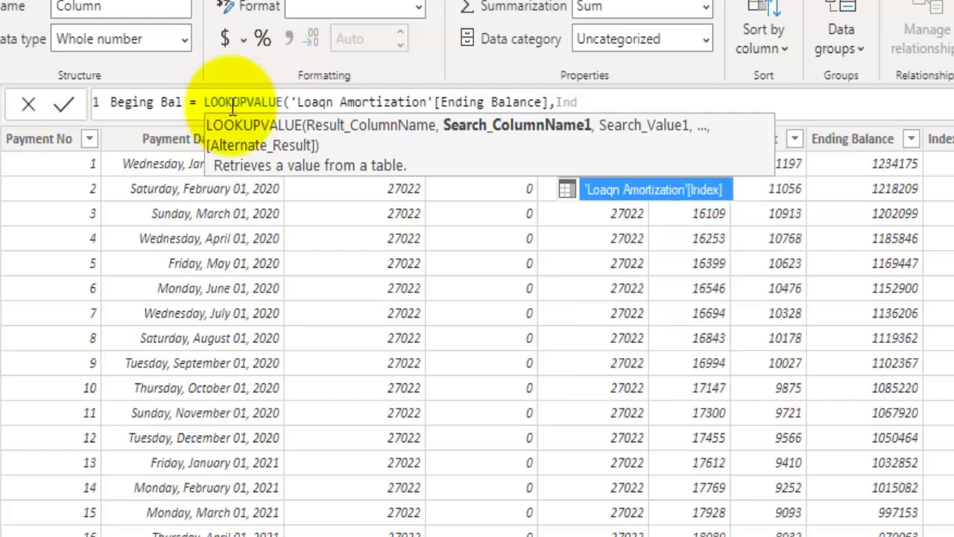
key(BackSpace)
key(BackSpace)
key(BackSpace)
text(Ind)
key(Tab)
text(,)
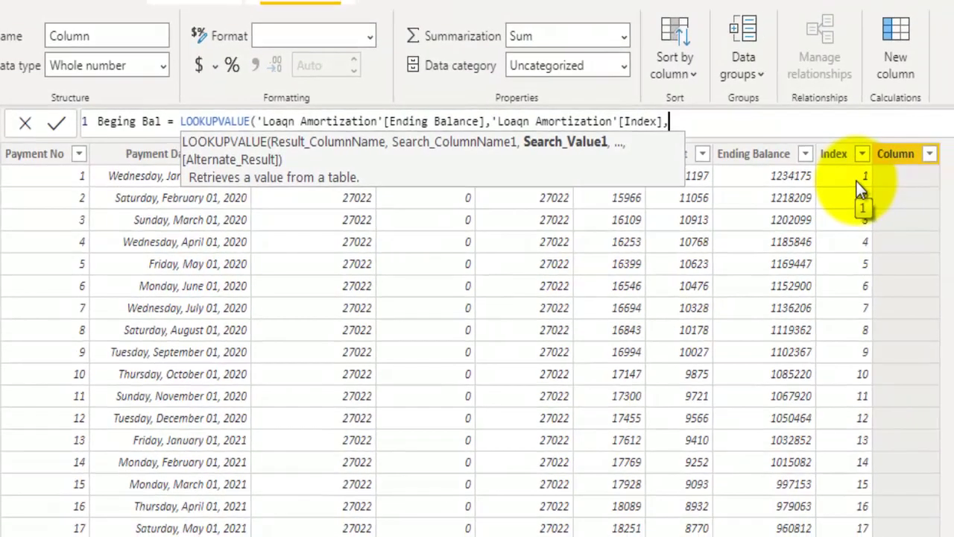
key(BackSpace)
text(ind)
key(Tab)
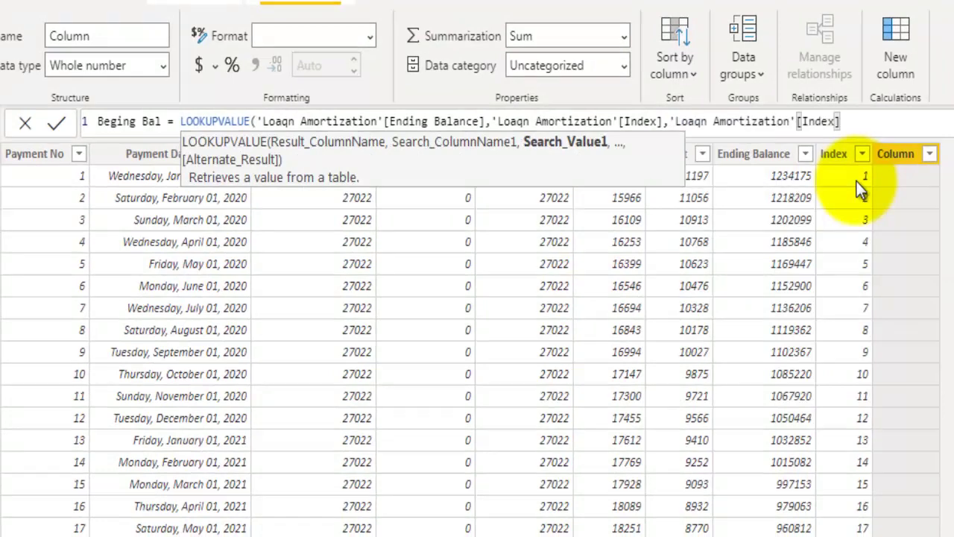
text(-1)
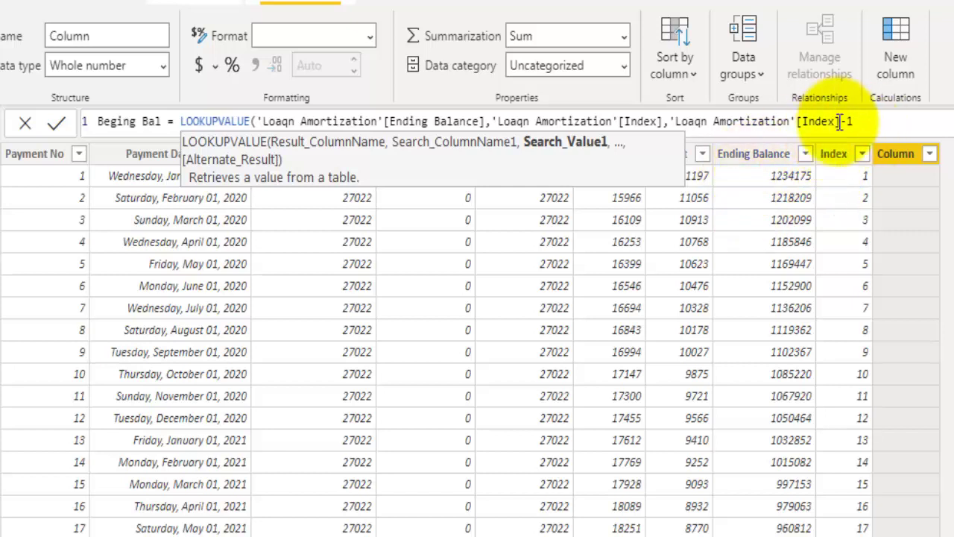
text())
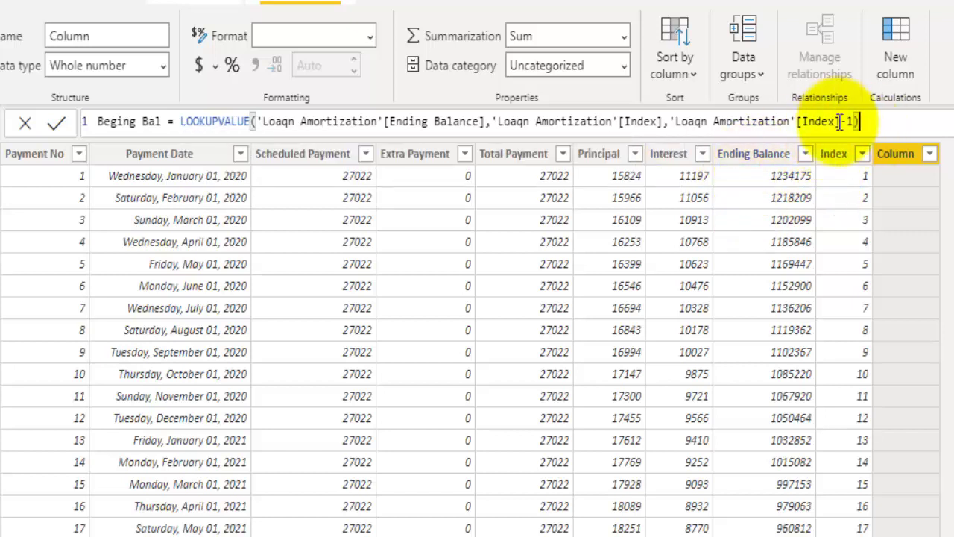
key(Return)
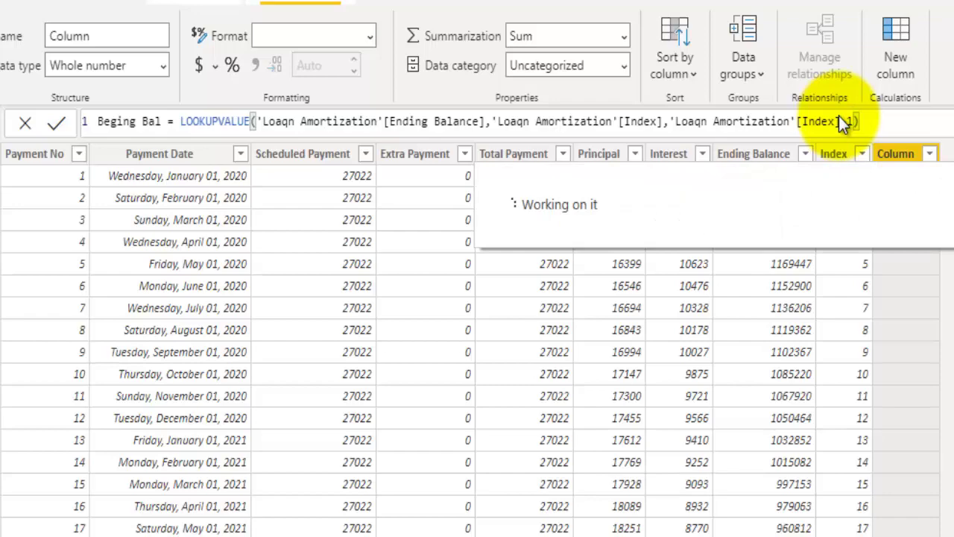